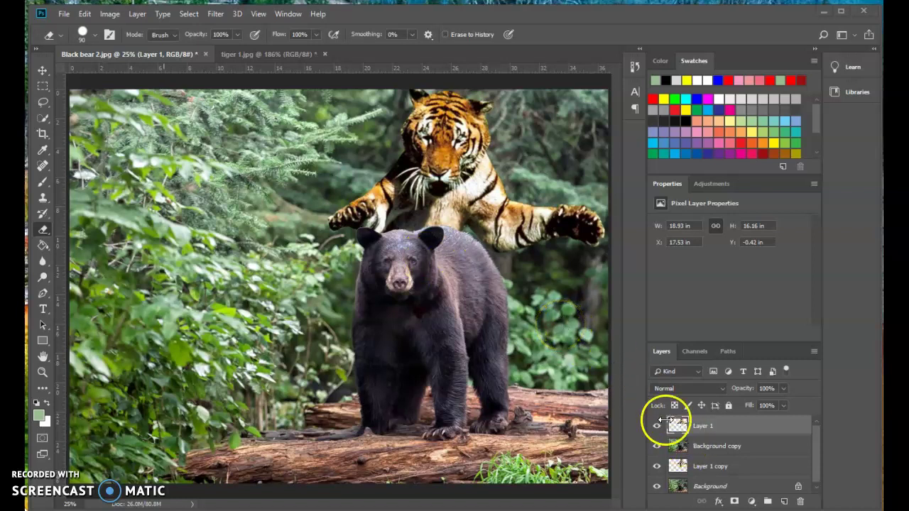
Step: Copy the selected tiger cutout from tiger 1.jpg into the Black bear 2.jpg document with the Move tool
click(267, 55)
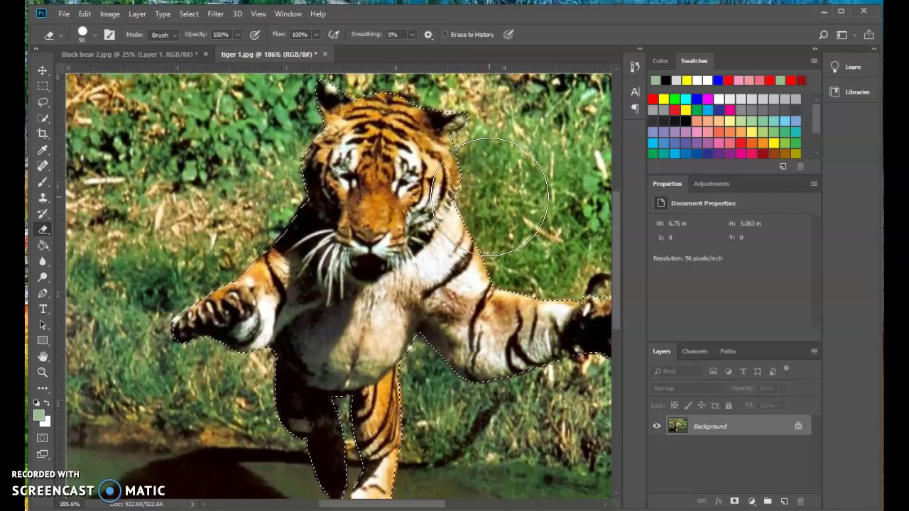
mouse_move(490, 196)
mouse_down()
mouse_move(367, 183)
mouse_move(376, 180)
mouse_move(352, 342)
mouse_move(353, 311)
mouse_move(371, 278)
mouse_up()
click(43, 71)
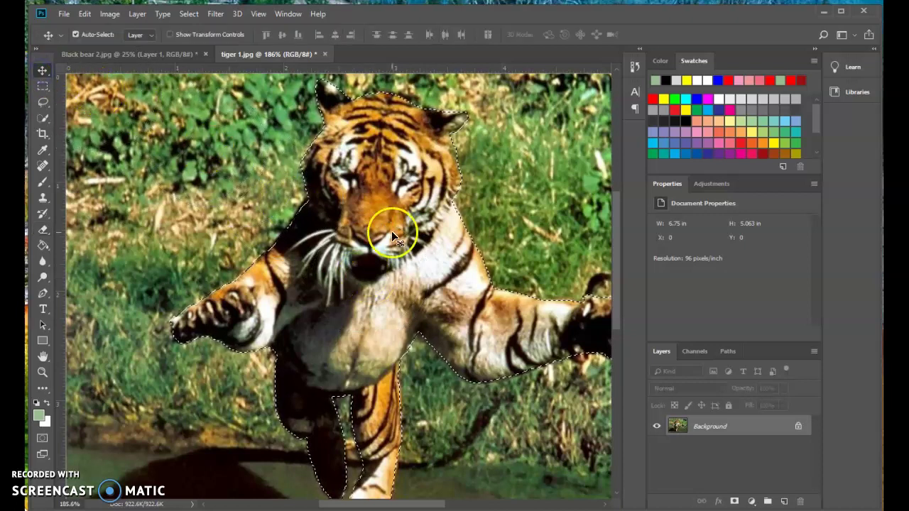
drag(393, 255, 200, 67)
drag(290, 230, 290, 232)
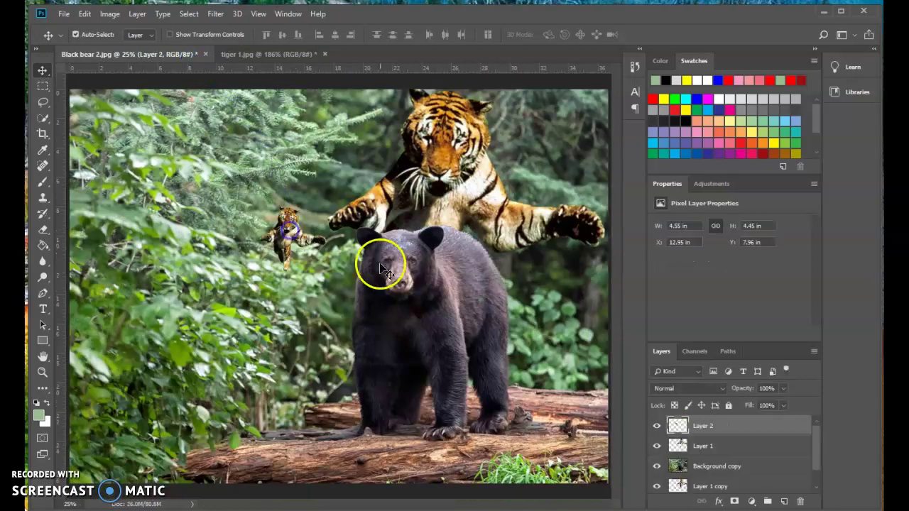
Step: Hide Layer 1, and use Free Transform to enlarge the small tiger to about 507% and position it over the bear
click(656, 446)
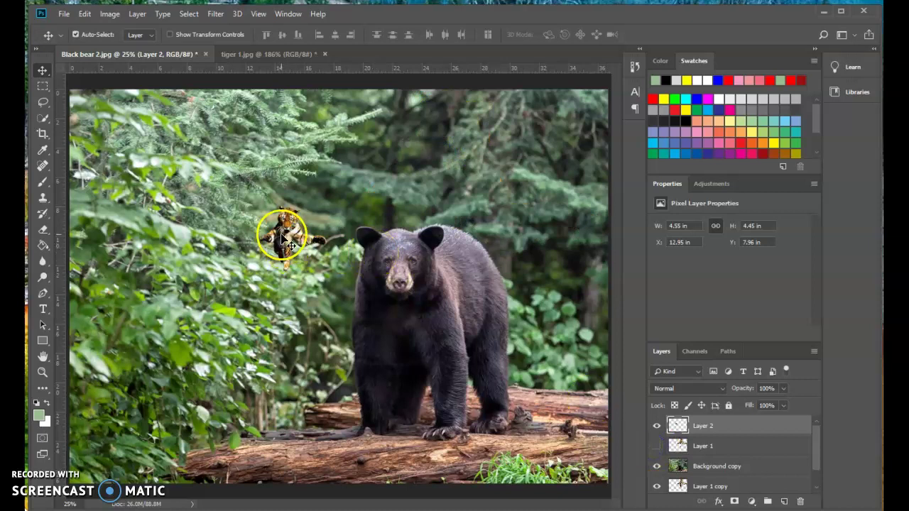
drag(288, 243, 421, 220)
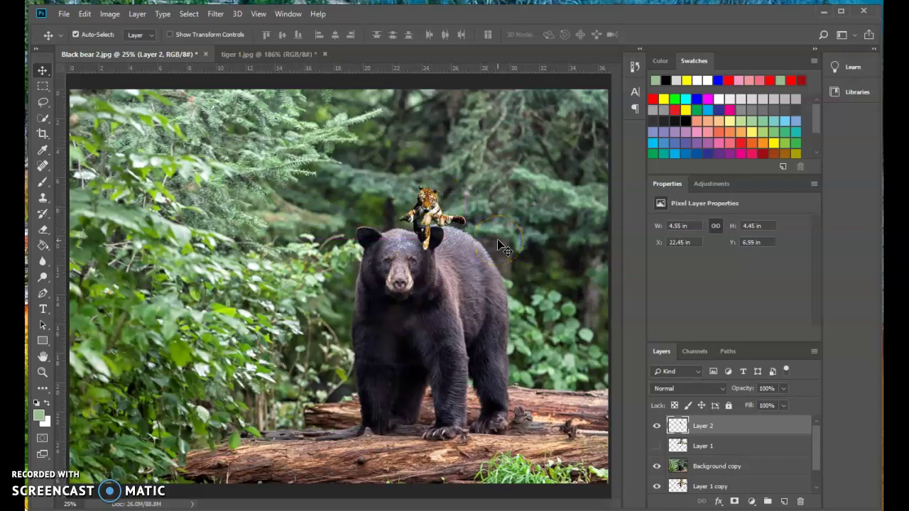
click(84, 14)
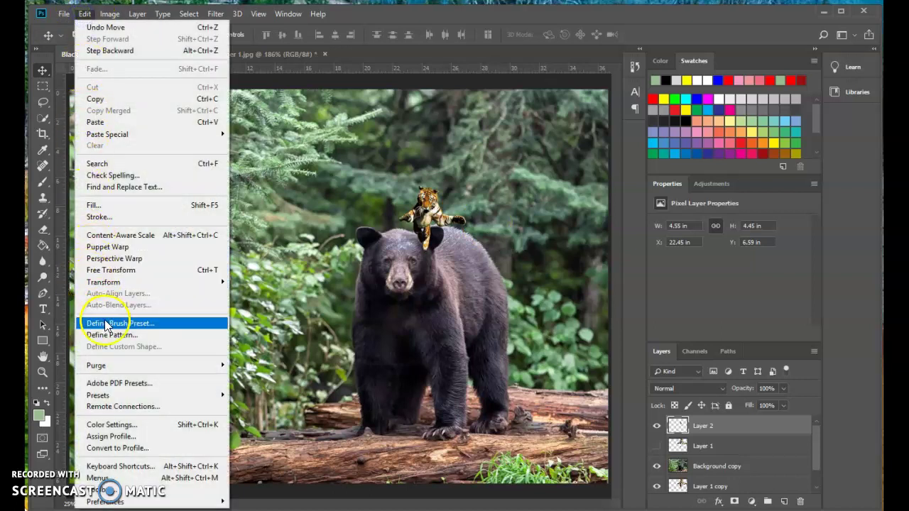
click(110, 270)
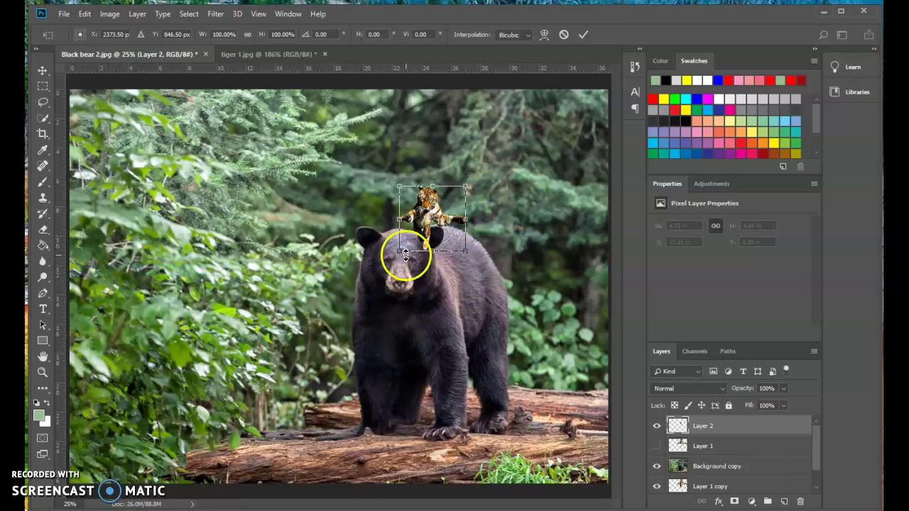
drag(401, 254, 190, 452)
drag(462, 189, 538, 142)
drag(379, 247, 475, 209)
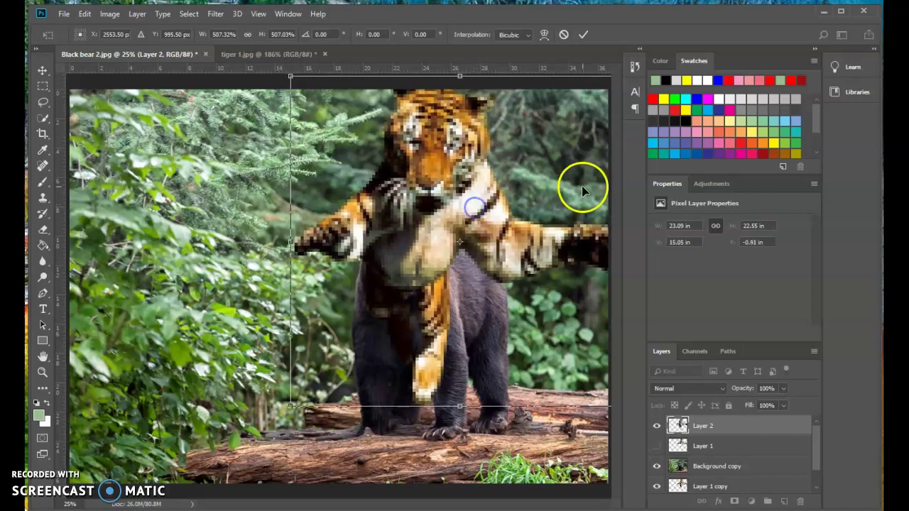
key(Return)
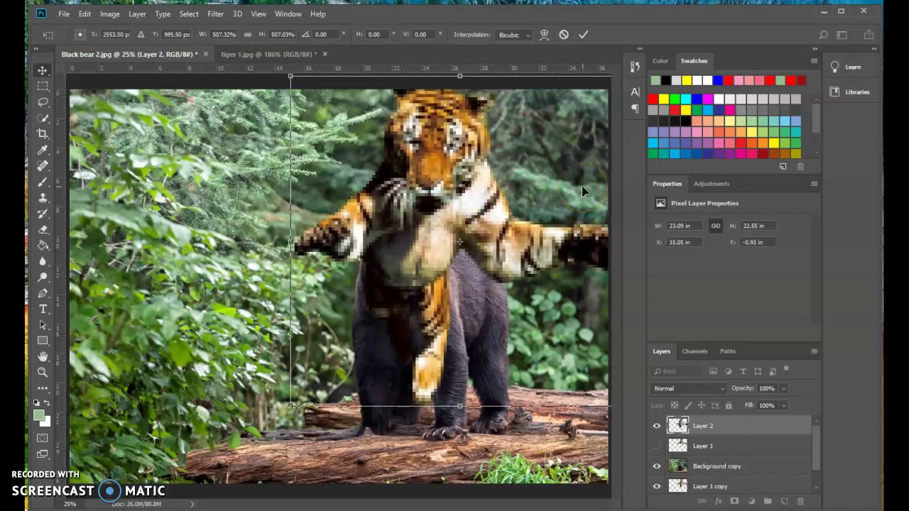
Step: Hide Layer 2 and place Layer 1 copy at the top of the layer stack with 43% opacity
click(657, 425)
drag(708, 496, 712, 417)
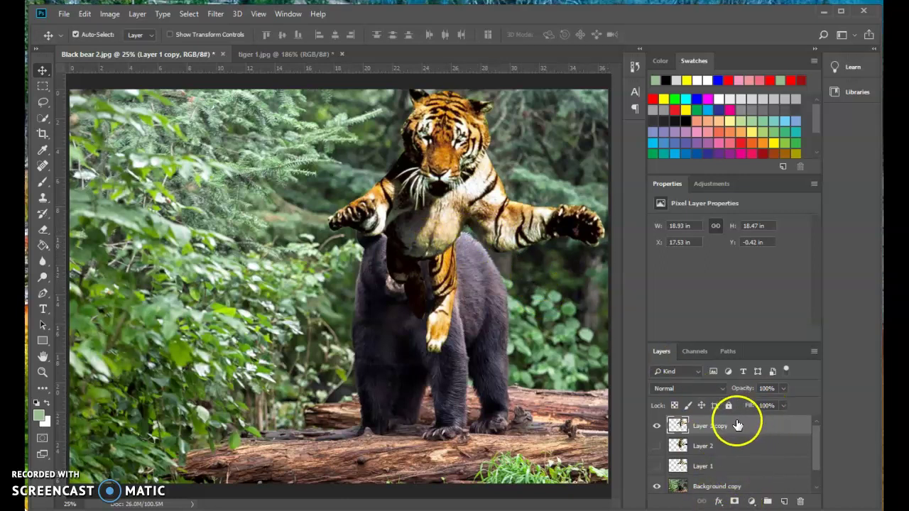
click(786, 388)
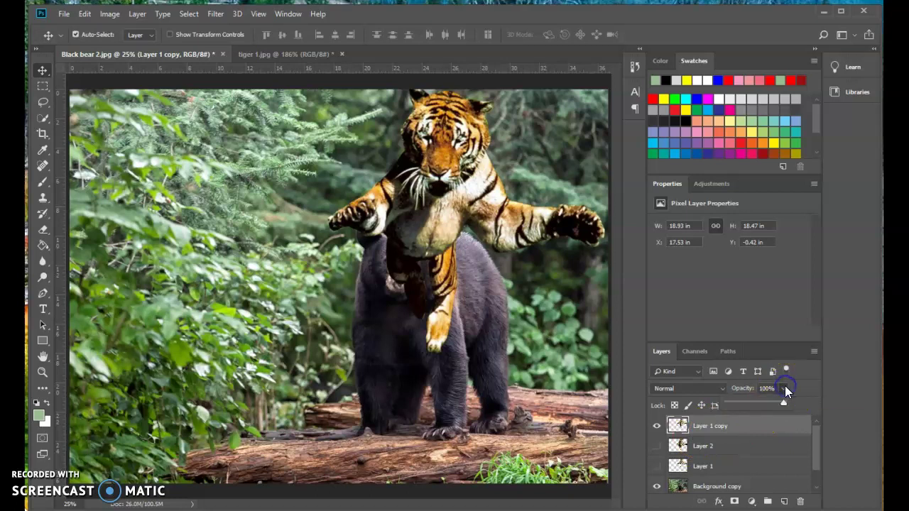
drag(784, 403, 755, 403)
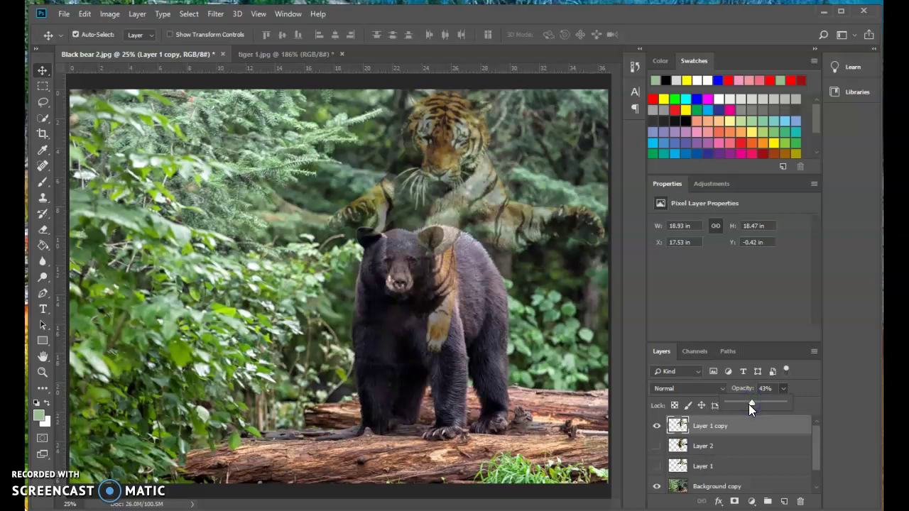
Step: Erase the tiger's leg where it overlaps the bear's chest and shoulder, using the Eraser tool at 90 px
key(ctrl+plus)
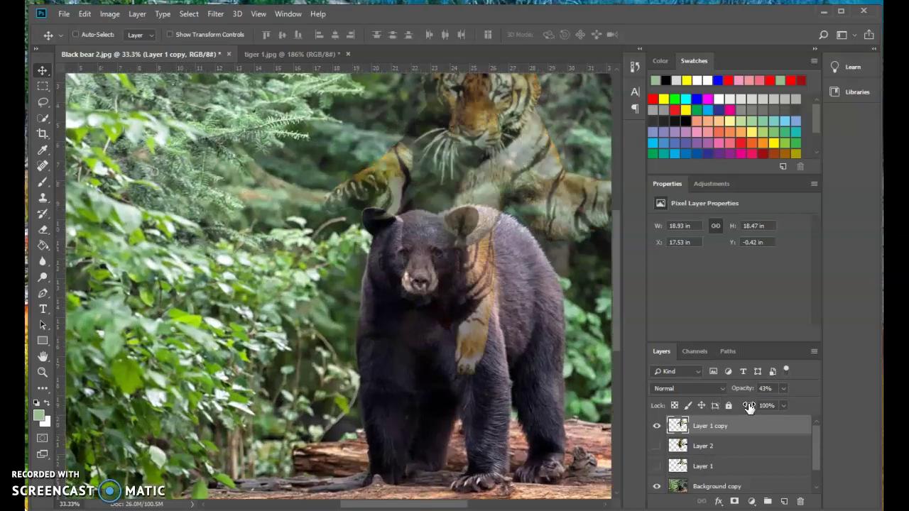
key(ctrl+plus)
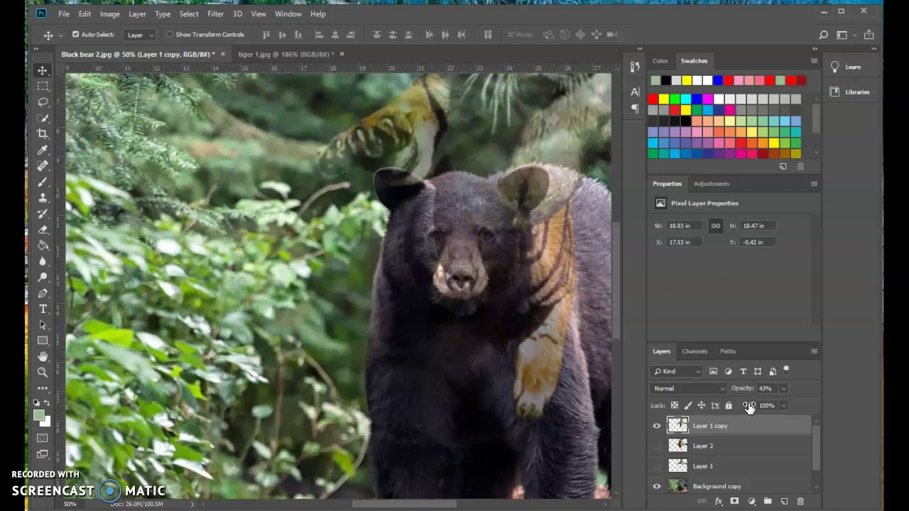
drag(445, 505, 474, 507)
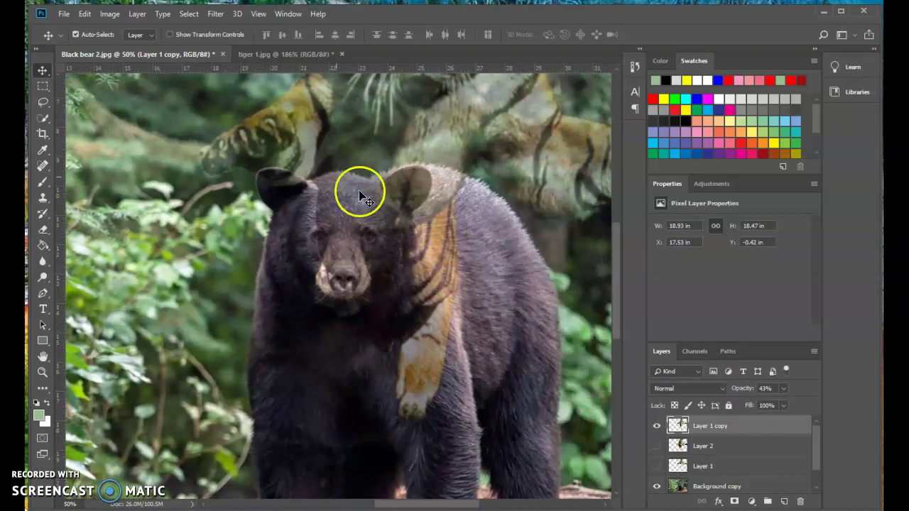
click(44, 229)
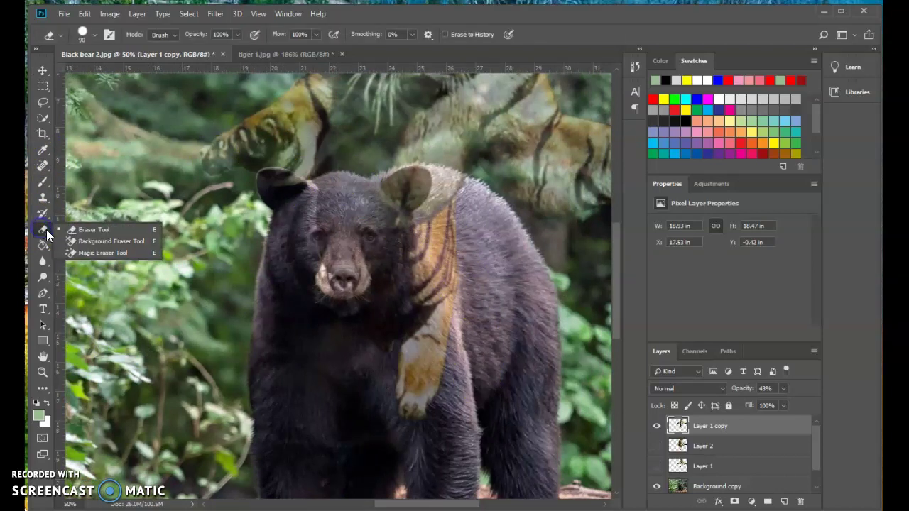
click(83, 33)
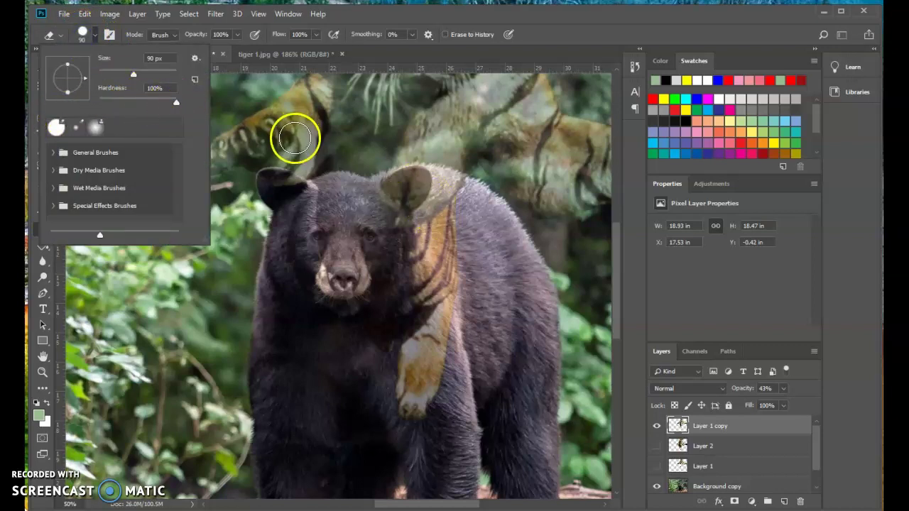
click(396, 235)
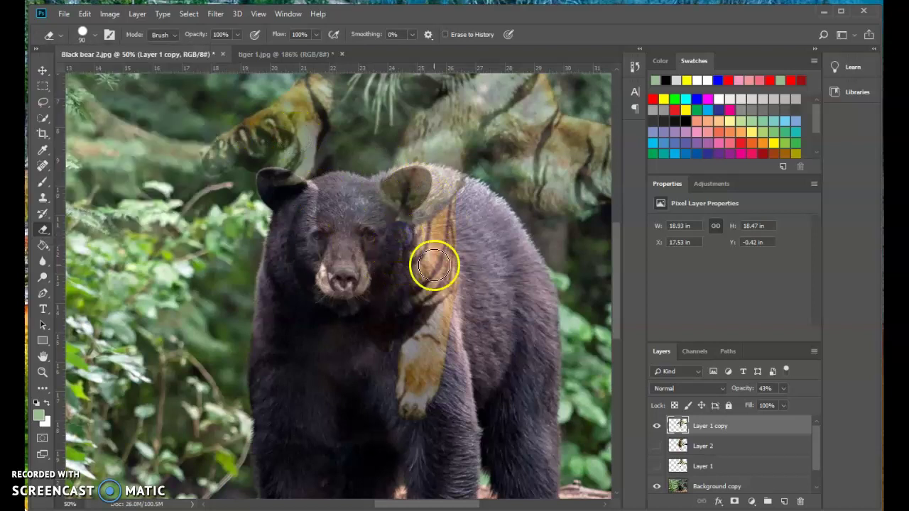
mouse_move(410, 263)
mouse_down()
mouse_move(430, 249)
mouse_move(420, 353)
mouse_move(406, 403)
mouse_move(401, 395)
mouse_up()
Step: Enlarge the eraser to 200 px and erase the remaining tiger areas covering the bear's face, back and right-hand ear
key(bracketright)
key(bracketright)
key(bracketright)
key(bracketright)
key(bracketright)
click(365, 293)
mouse_move(365, 294)
mouse_down()
mouse_move(341, 277)
mouse_move(328, 213)
mouse_move(341, 199)
mouse_move(385, 192)
mouse_move(395, 240)
mouse_move(469, 298)
mouse_move(440, 199)
mouse_move(406, 189)
mouse_move(384, 203)
mouse_move(423, 195)
mouse_up()
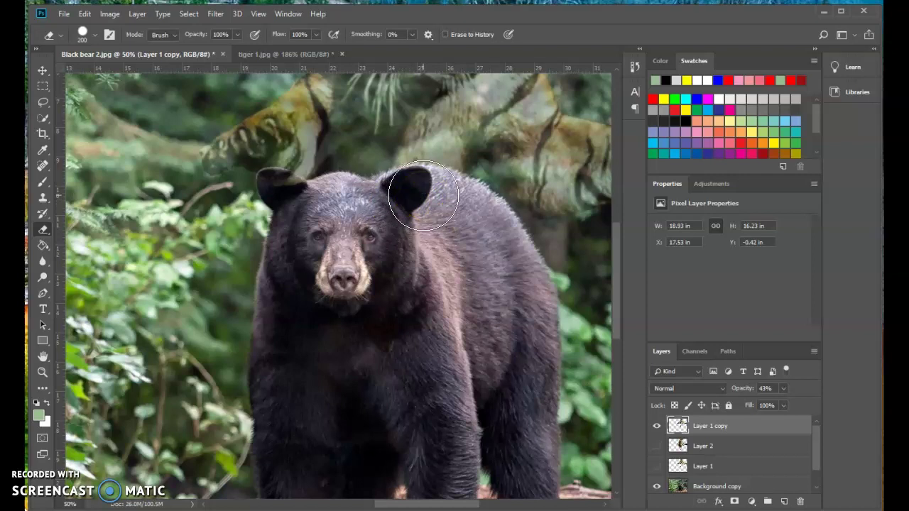
drag(359, 205, 349, 206)
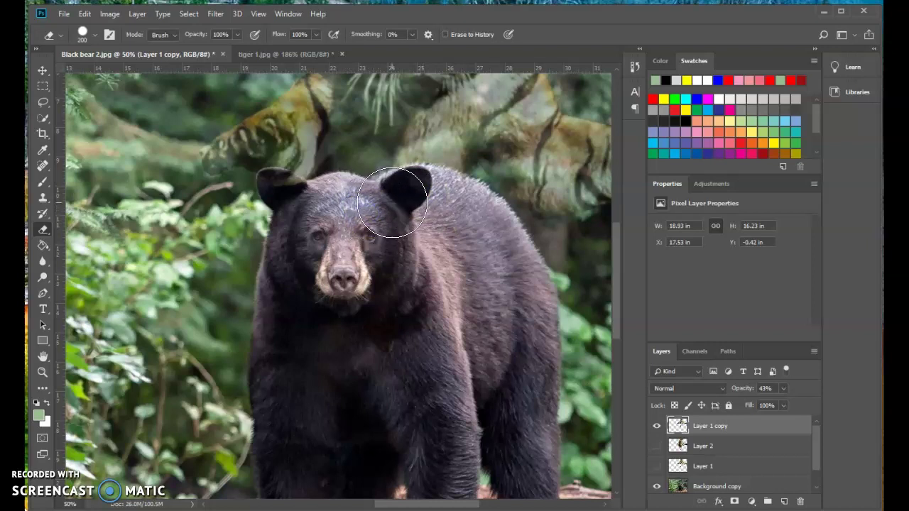
Step: Erase the tiger from the bear's left-hand ear and forehead, reducing the eraser to 80 px for the finer edges
mouse_move(284, 199)
mouse_down()
mouse_move(301, 220)
mouse_move(294, 196)
mouse_move(275, 183)
mouse_up()
key(bracketleft)
key(bracketleft)
key(bracketleft)
key(bracketleft)
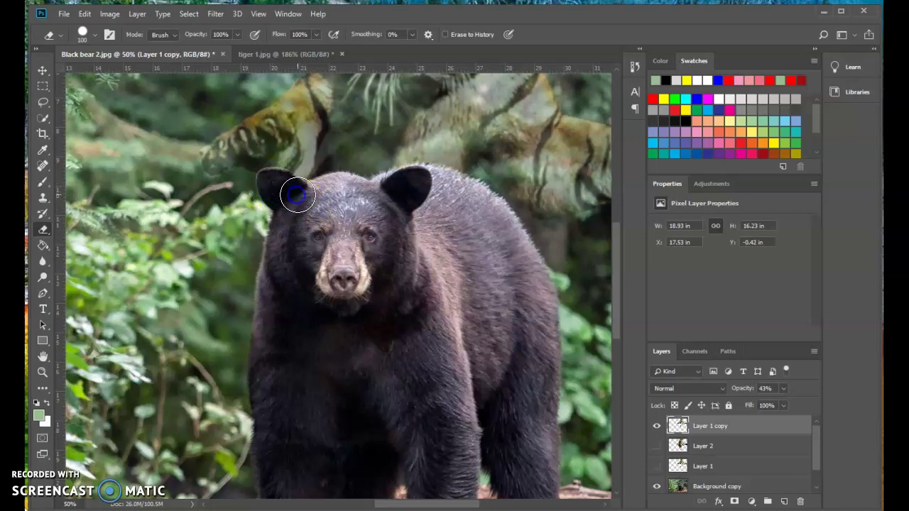
key(bracketleft)
drag(323, 210, 325, 214)
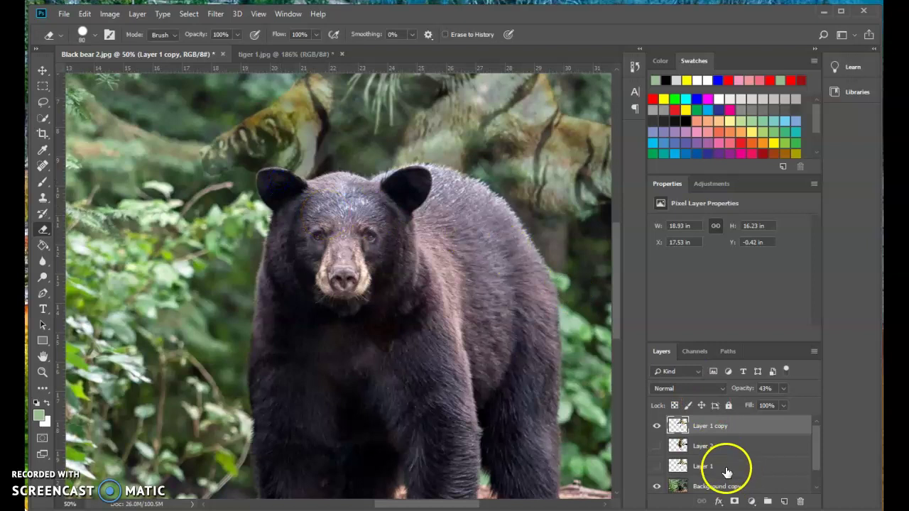
Step: Restore Layer 1 copy's opacity to 100% and erase the leftover tiger specks on the bear's chest, head and back
click(783, 388)
drag(780, 404, 839, 406)
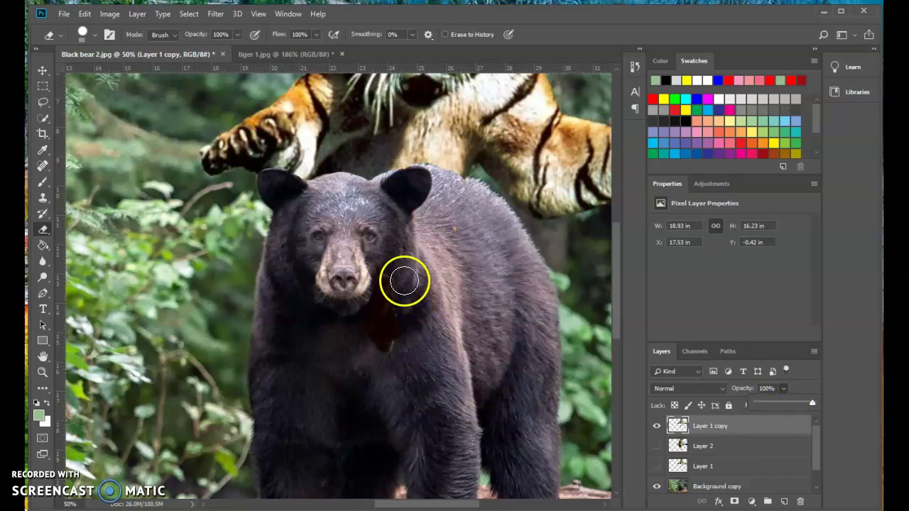
click(400, 361)
mouse_move(400, 361)
mouse_down()
mouse_move(366, 325)
mouse_move(370, 313)
mouse_up()
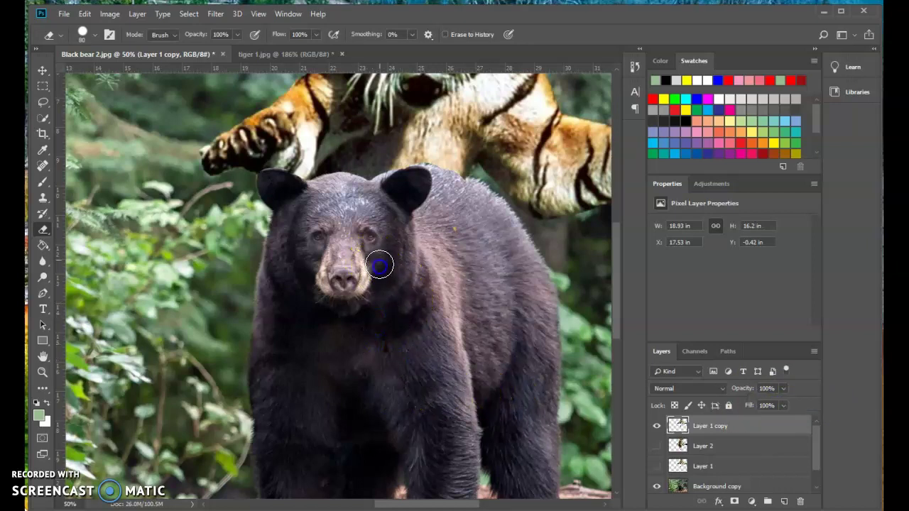
mouse_move(348, 171)
mouse_down()
mouse_move(369, 119)
mouse_move(403, 233)
mouse_move(455, 239)
mouse_up()
click(402, 190)
drag(402, 190, 422, 183)
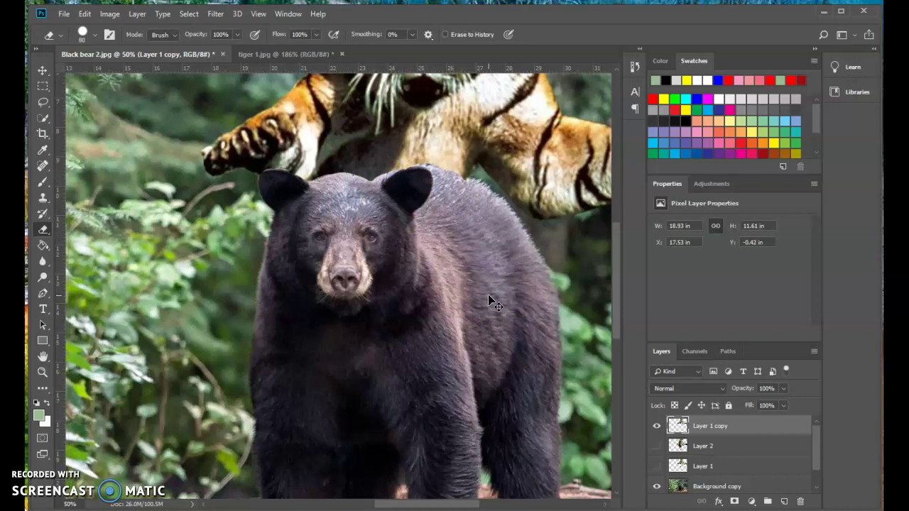
key(ctrl+0)
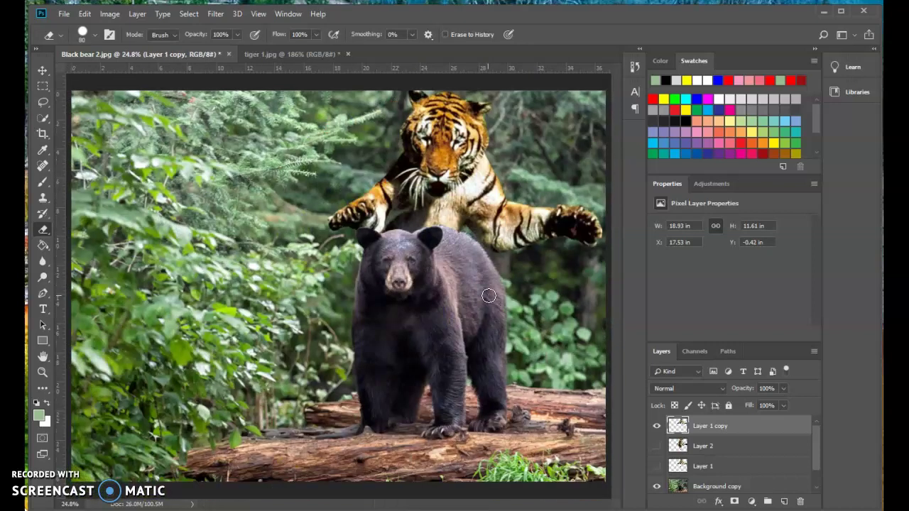
click(735, 456)
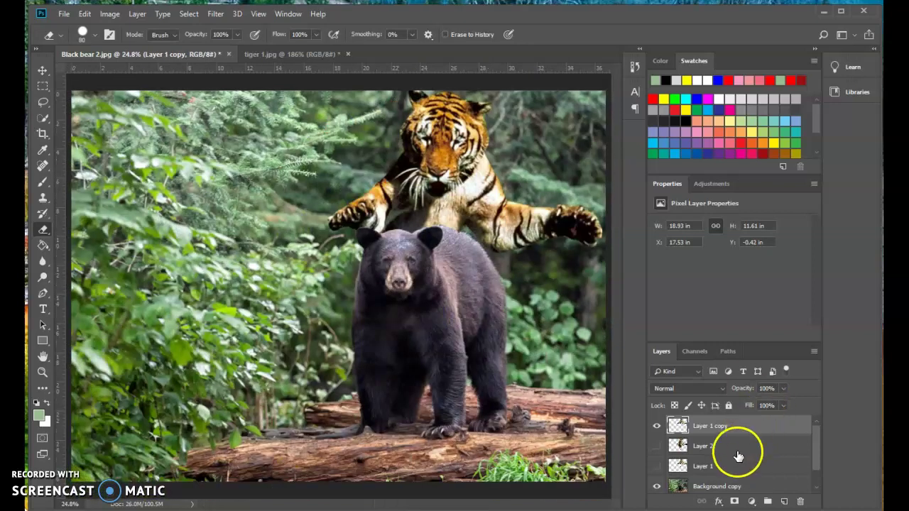